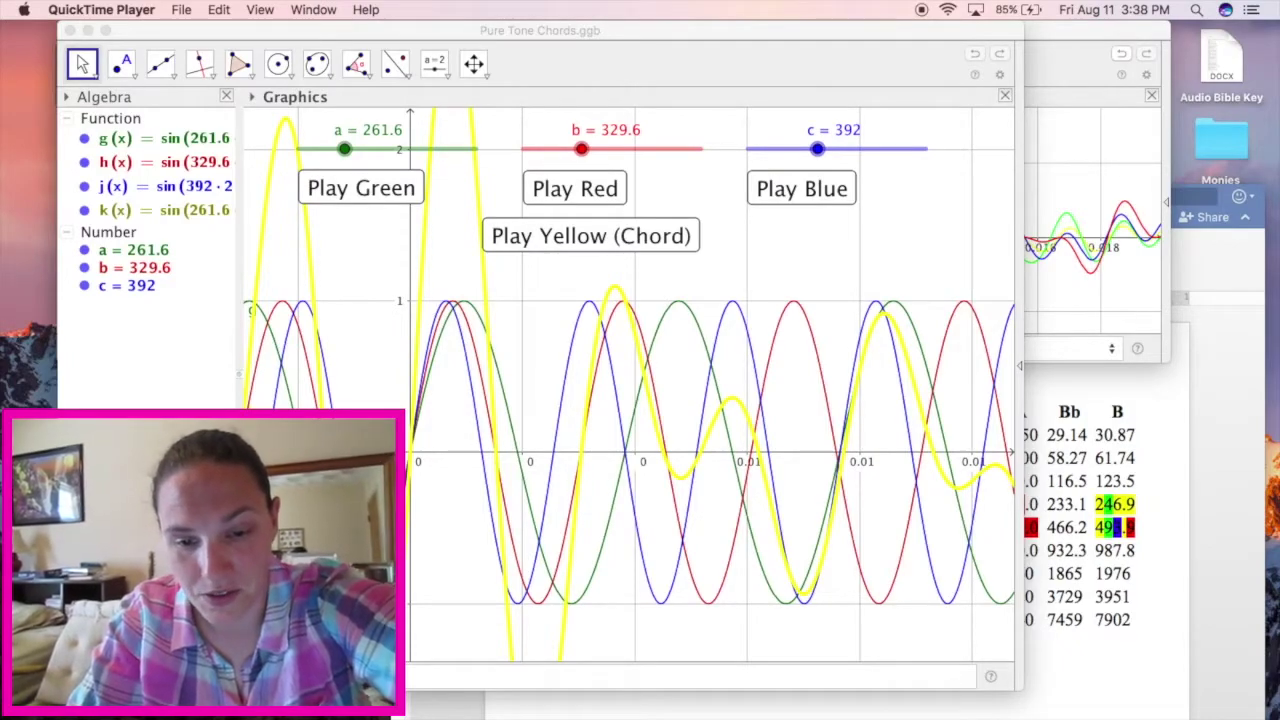
- Select slider a, then bring the Word document 'Note Frequency Listing' in front of GeoGebra
{"action": "left_click", "coordinate": [345, 149]}
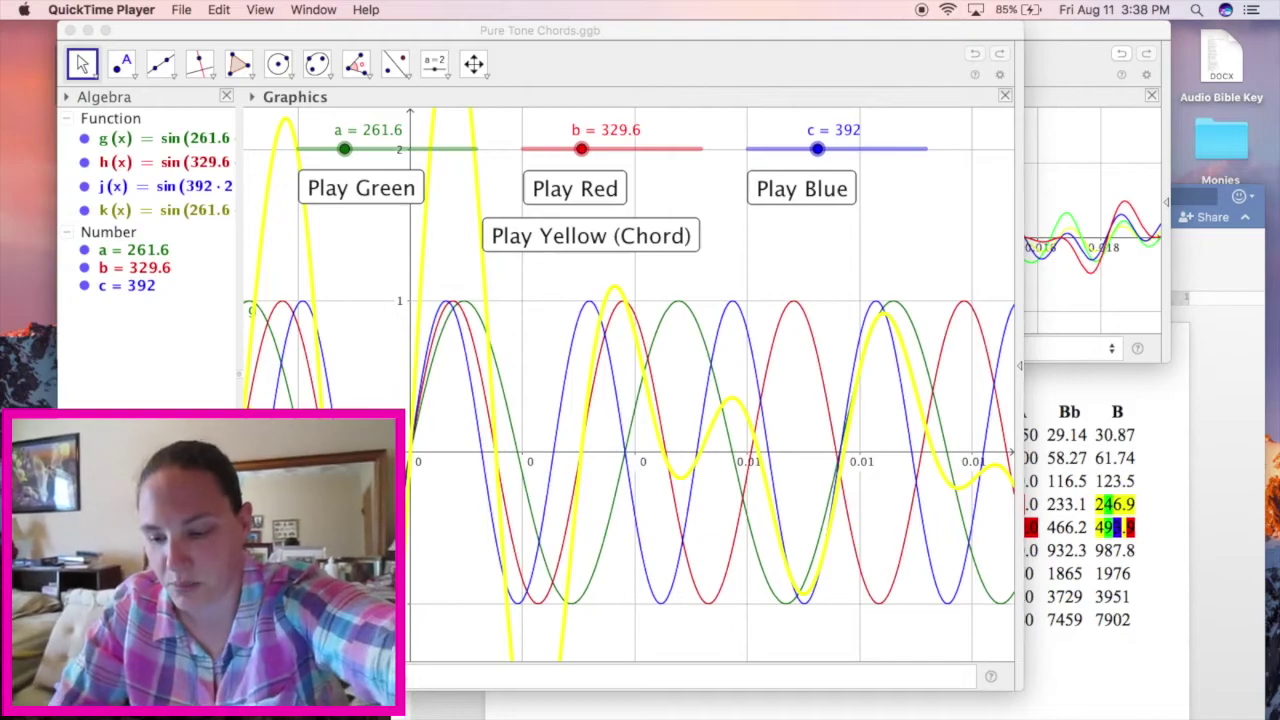
{"action": "left_click", "coordinate": [728, 697]}
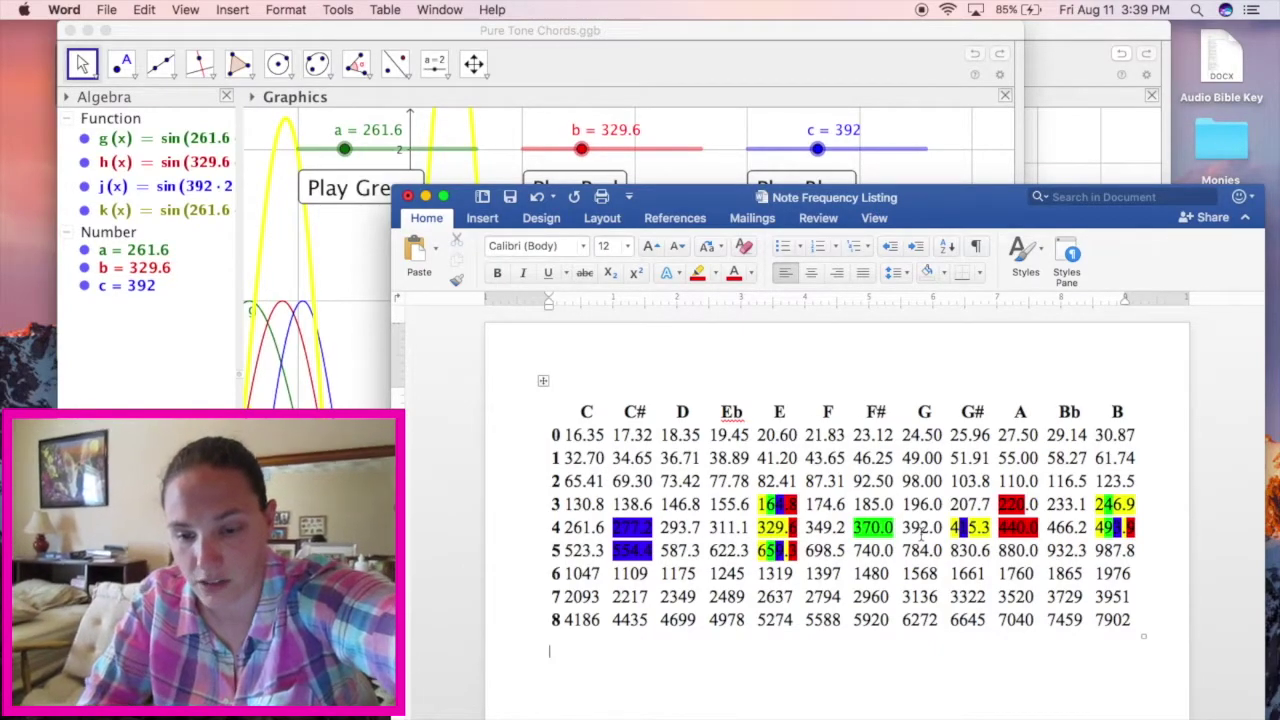
- After checking the octave 0–8 frequency table, switch back to the Pure Tone Chords file
{"action": "left_click", "coordinate": [544, 32]}
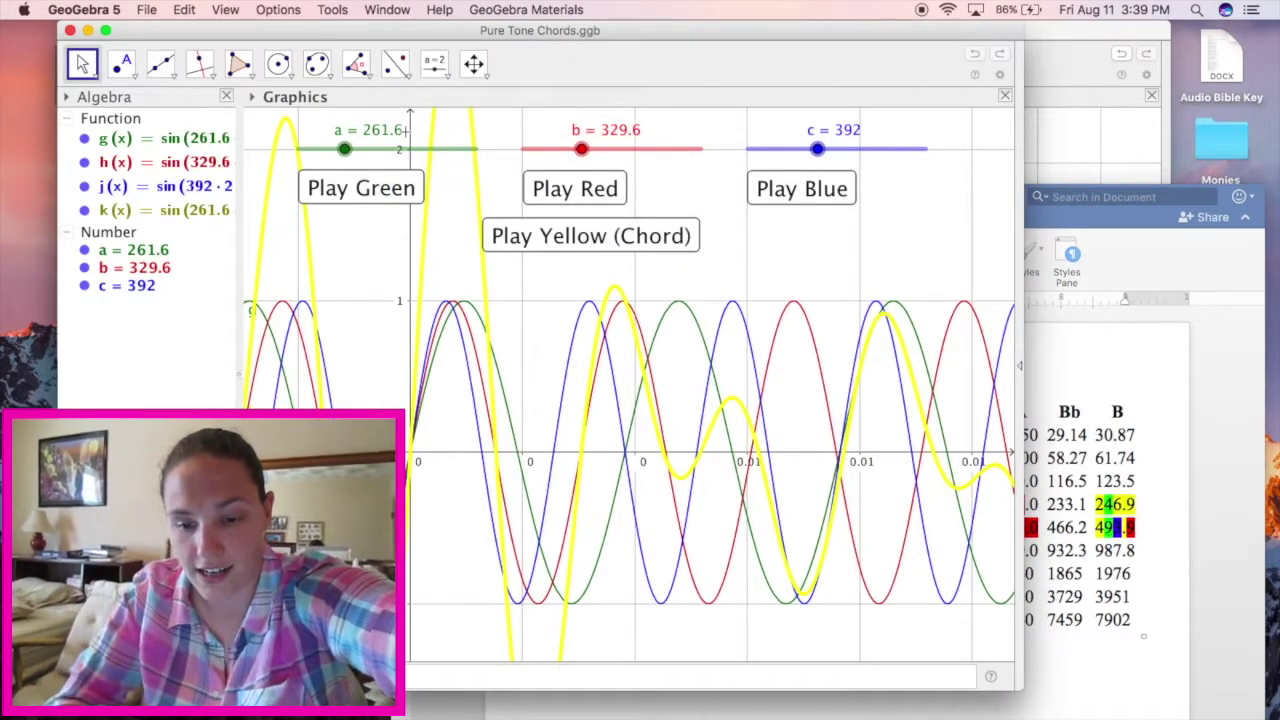
{"action": "key", "text": "XF86AudioRaiseVolume"}
{"action": "key", "text": "XF86AudioRaiseVolume"}
{"action": "key", "text": "XF86AudioRaiseVolume"}
{"action": "key", "text": "XF86AudioRaiseVolume"}
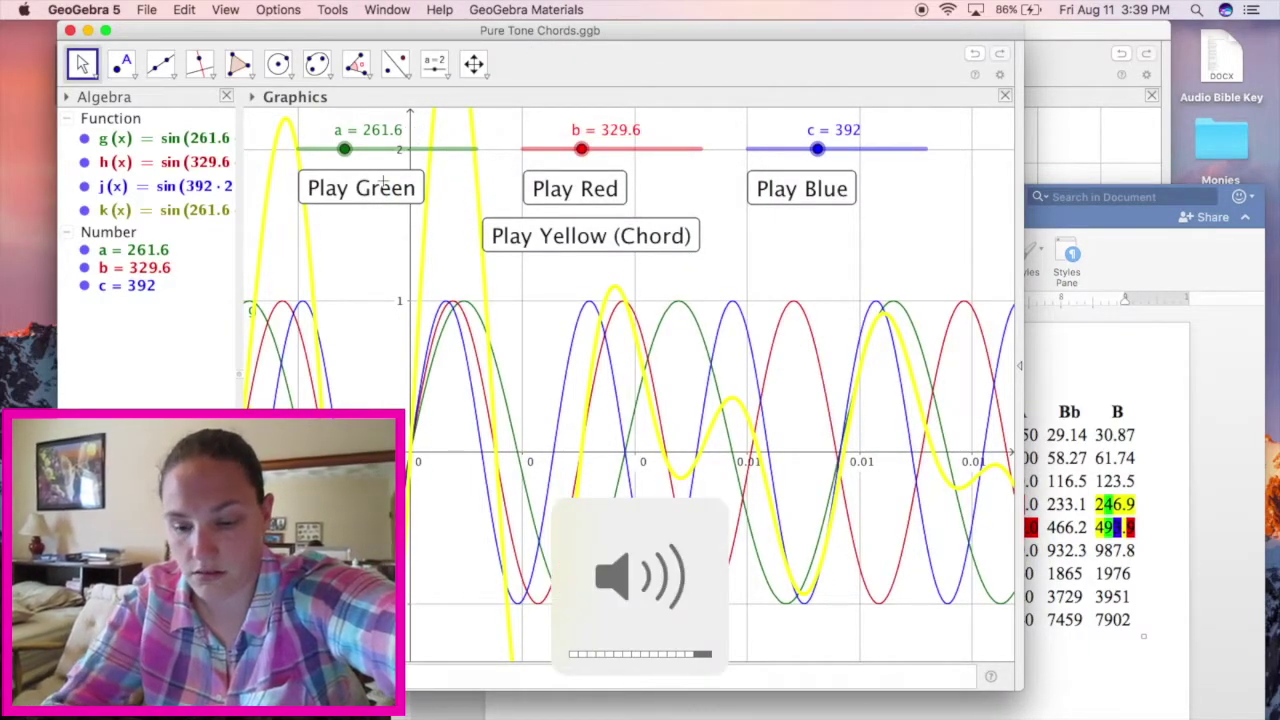
{"action": "key", "text": "XF86AudioRaiseVolume"}
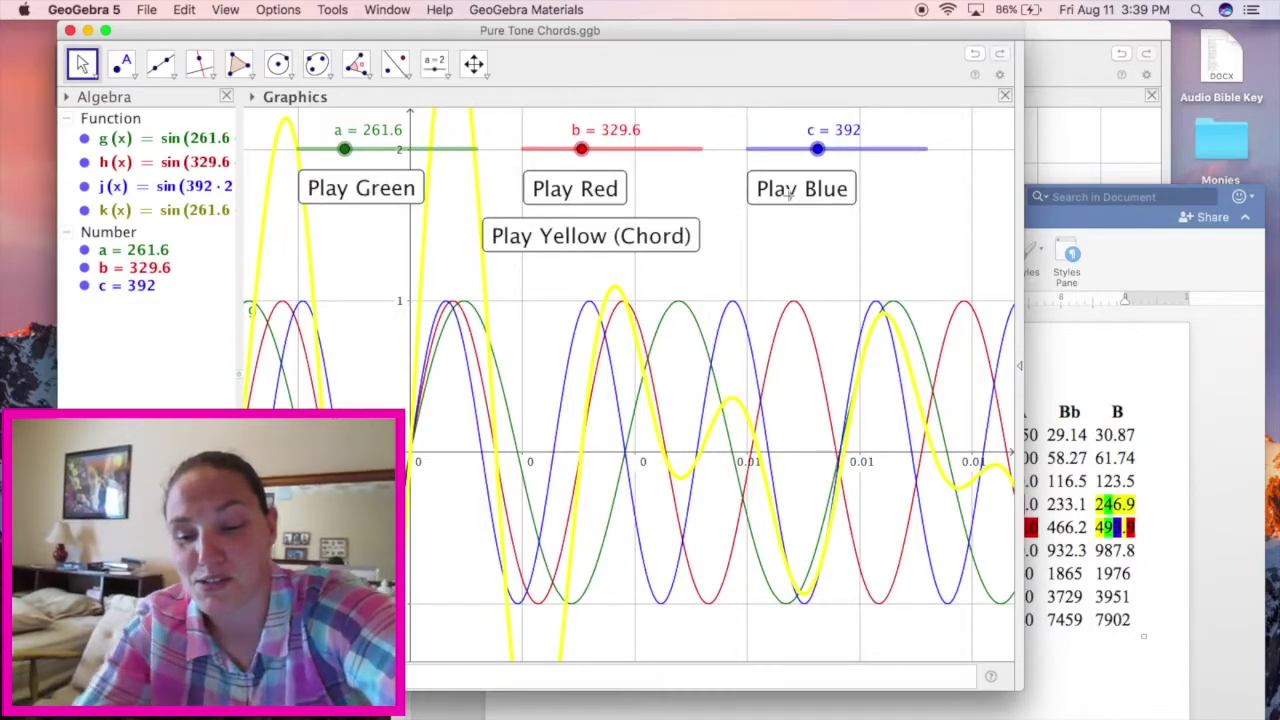
{"action": "left_click", "coordinate": [194, 213]}
- Widen the algebra panel to read g, h and j, play the yellow k(x) chord, then switch files
{"action": "left_click_drag", "start_coordinate": [240, 364], "coordinate": [478, 430]}
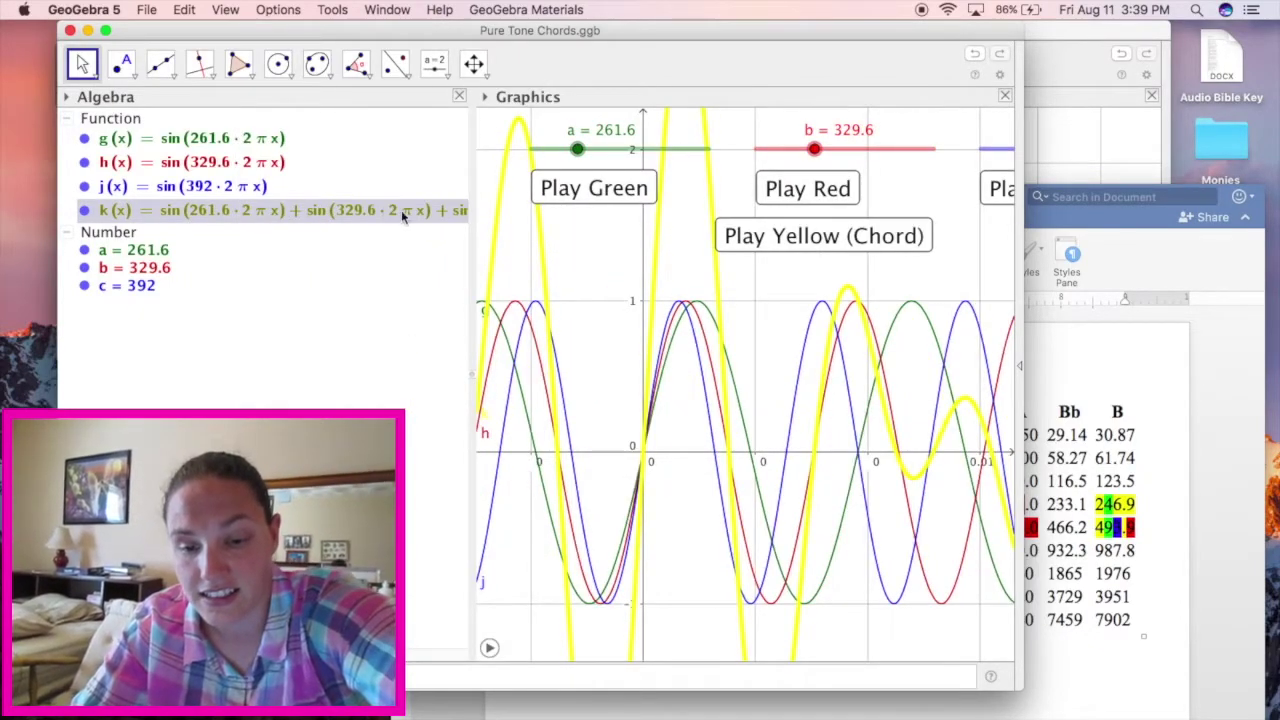
{"action": "left_click_drag", "start_coordinate": [471, 371], "coordinate": [277, 349]}
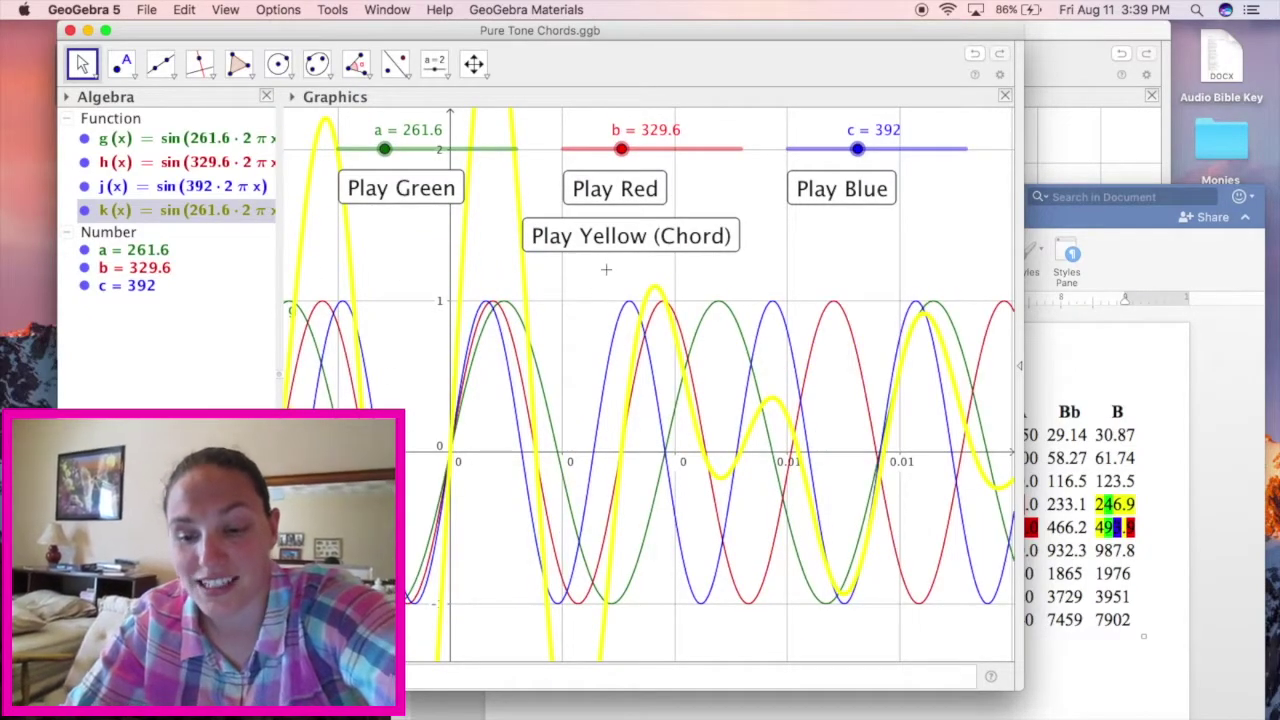
{"action": "left_click", "coordinate": [627, 238]}
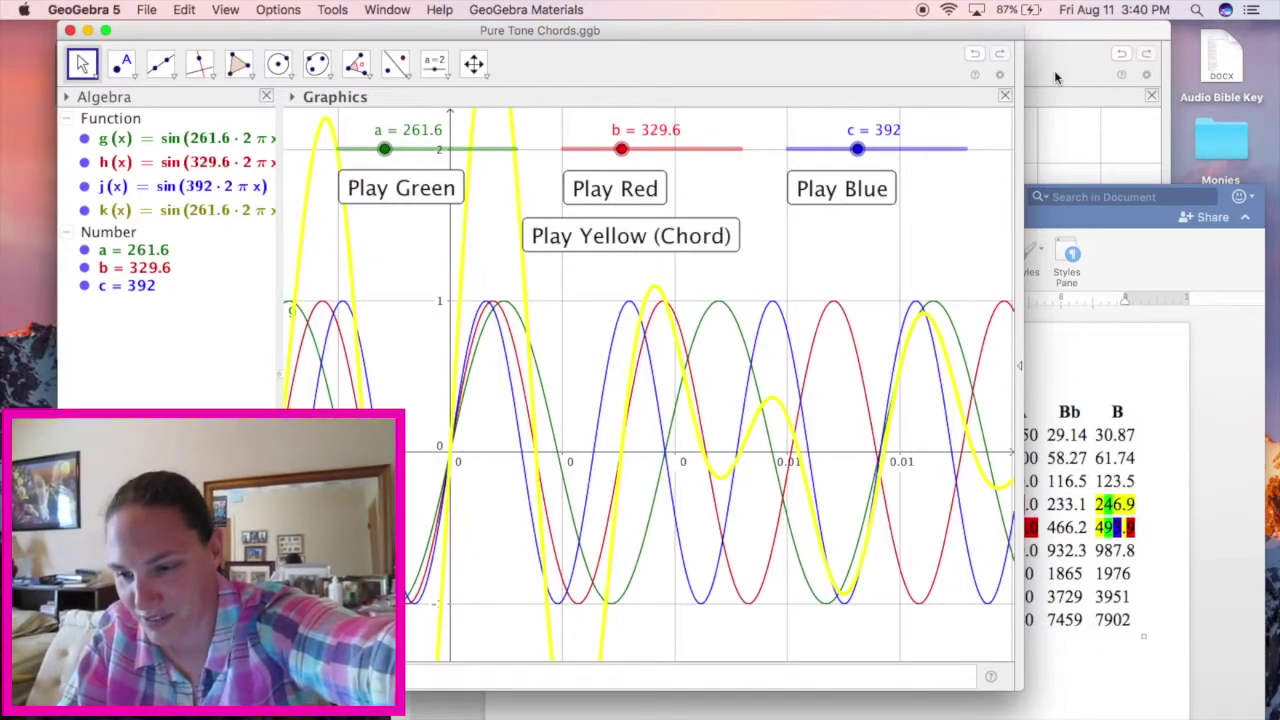
{"action": "left_click", "coordinate": [1054, 70]}
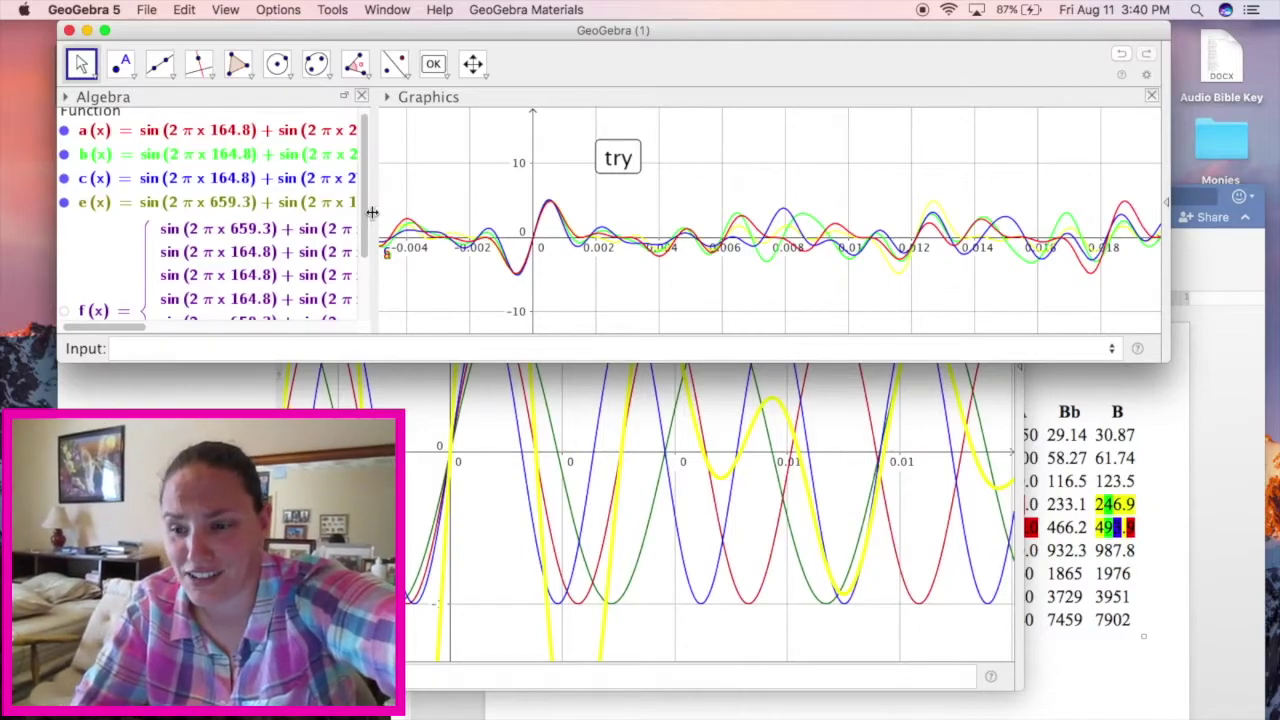
- Widen the second file's algebra panel, glance at the Word frequency table, then return to GeoGebra
{"action": "left_click_drag", "start_coordinate": [371, 212], "coordinate": [420, 212]}
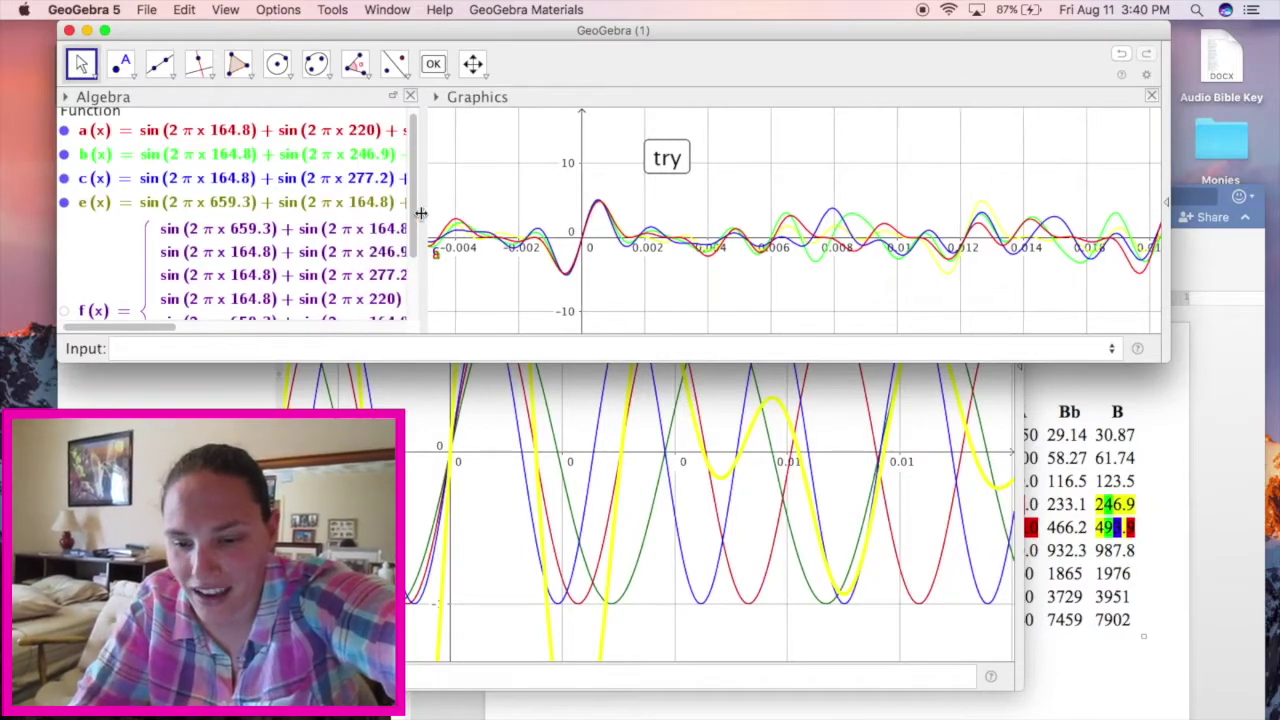
{"action": "key", "text": "super+Tab"}
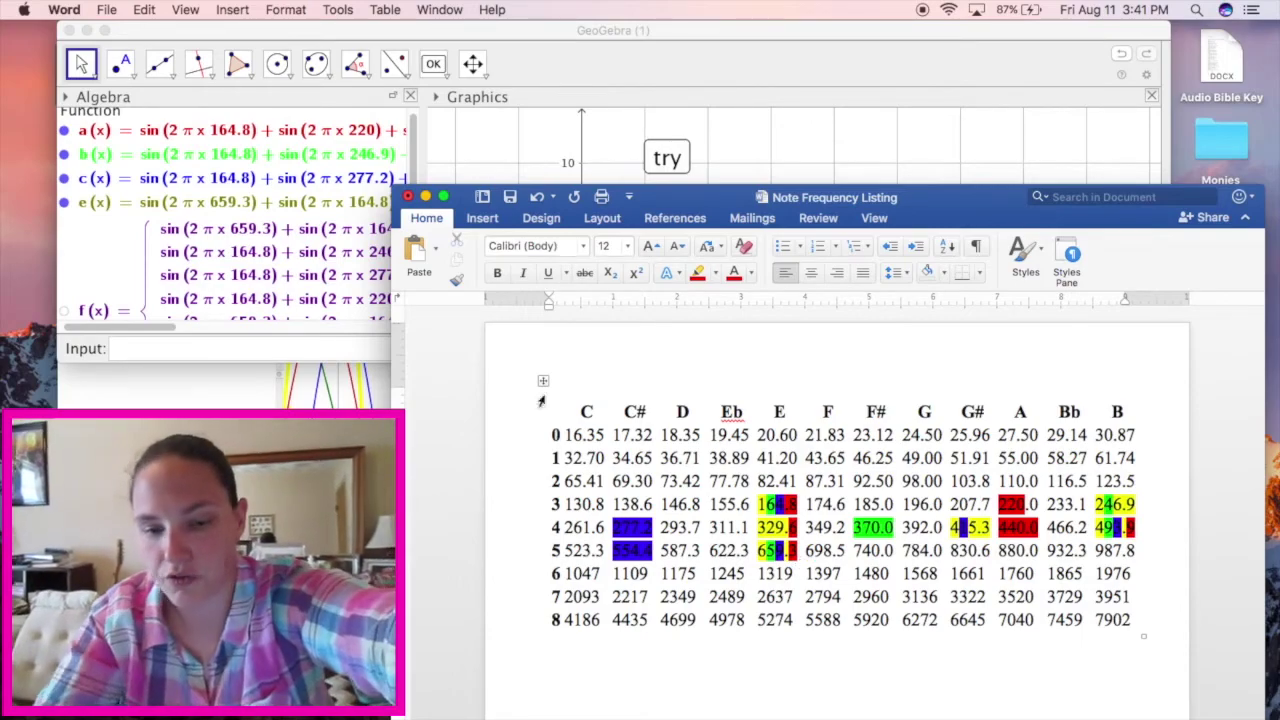
{"action": "left_click", "coordinate": [555, 55]}
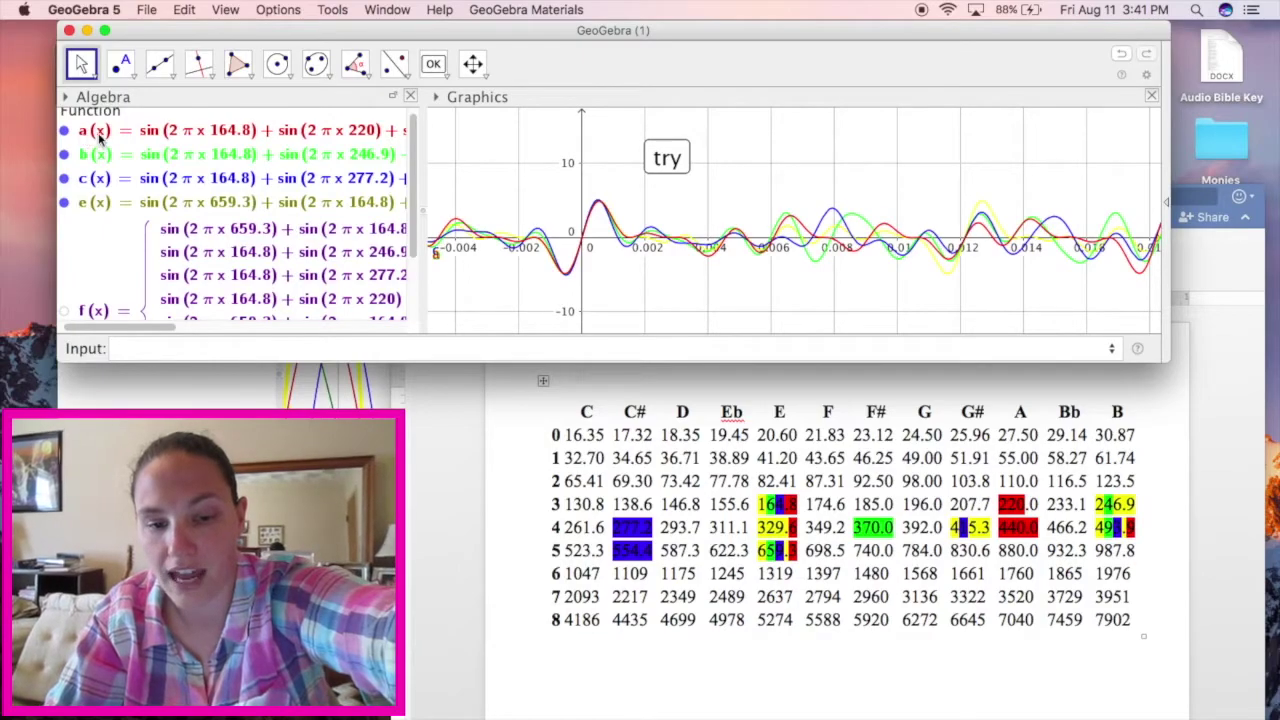
- Inspect chord functions a, b, c and e, widening the algebra panel and enlarging the window
{"action": "left_click", "coordinate": [292, 135]}
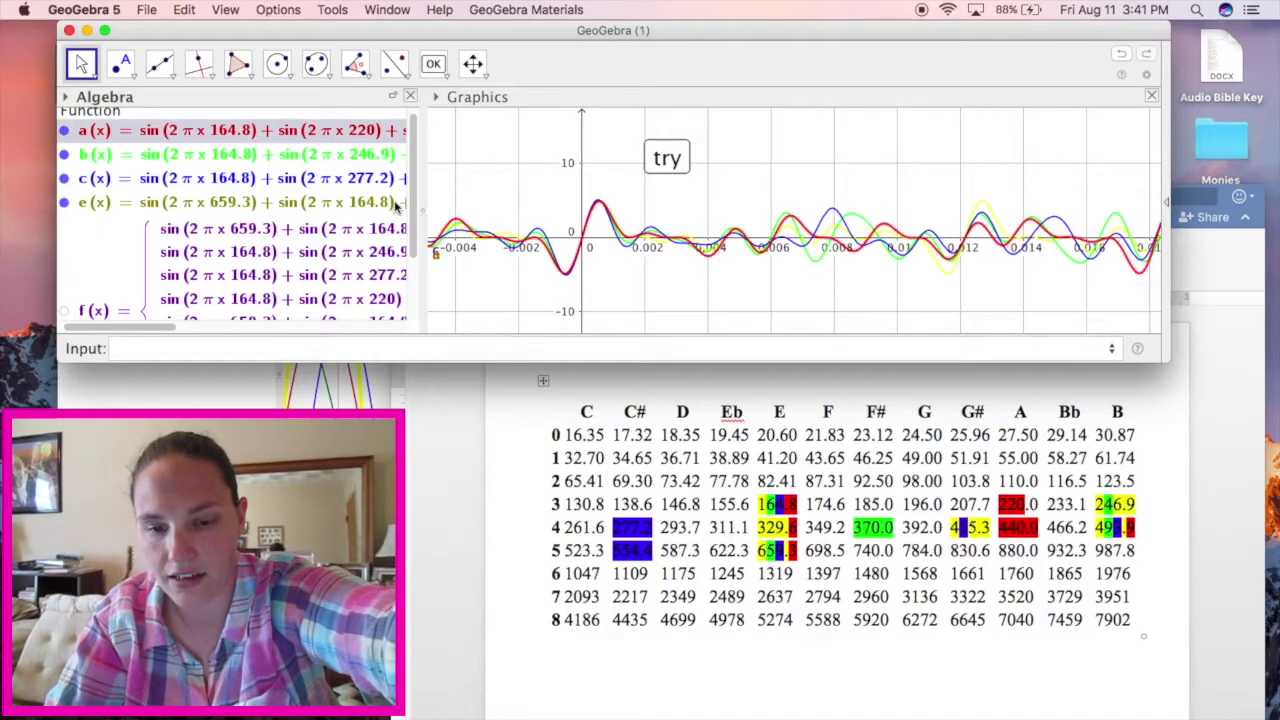
{"action": "left_click_drag", "start_coordinate": [672, 220], "coordinate": [708, 220]}
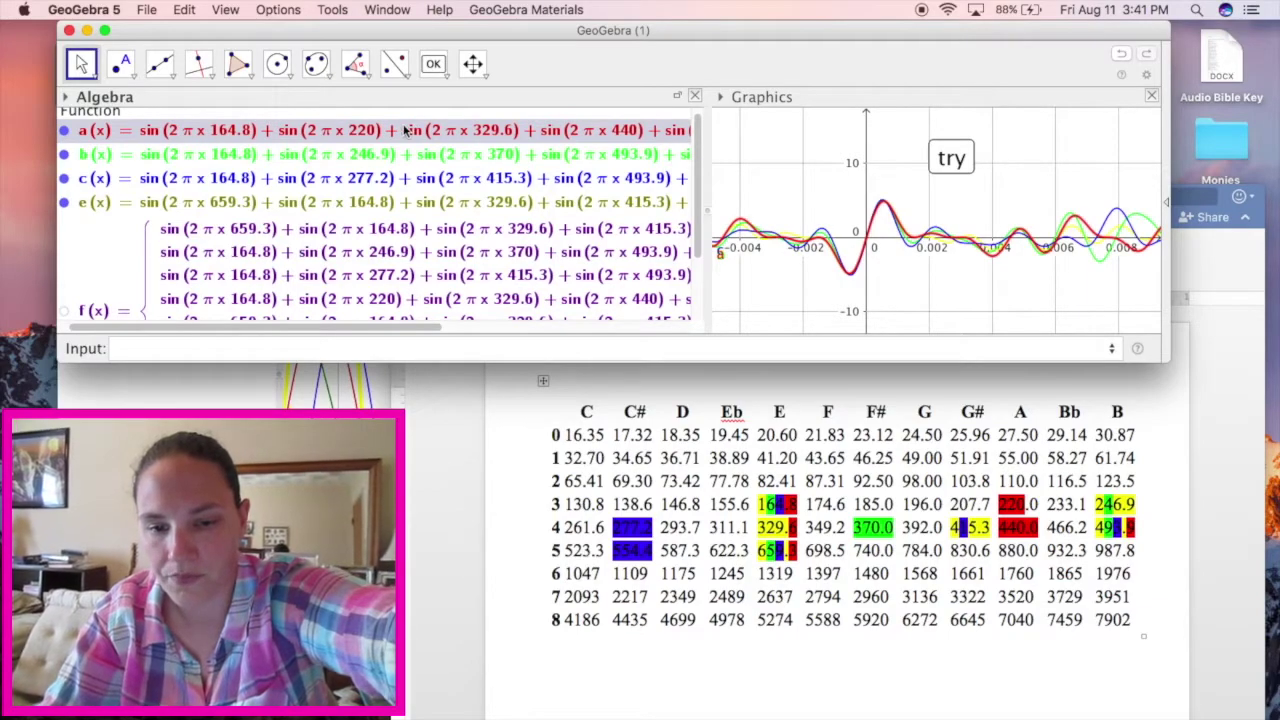
{"action": "left_click", "coordinate": [325, 160]}
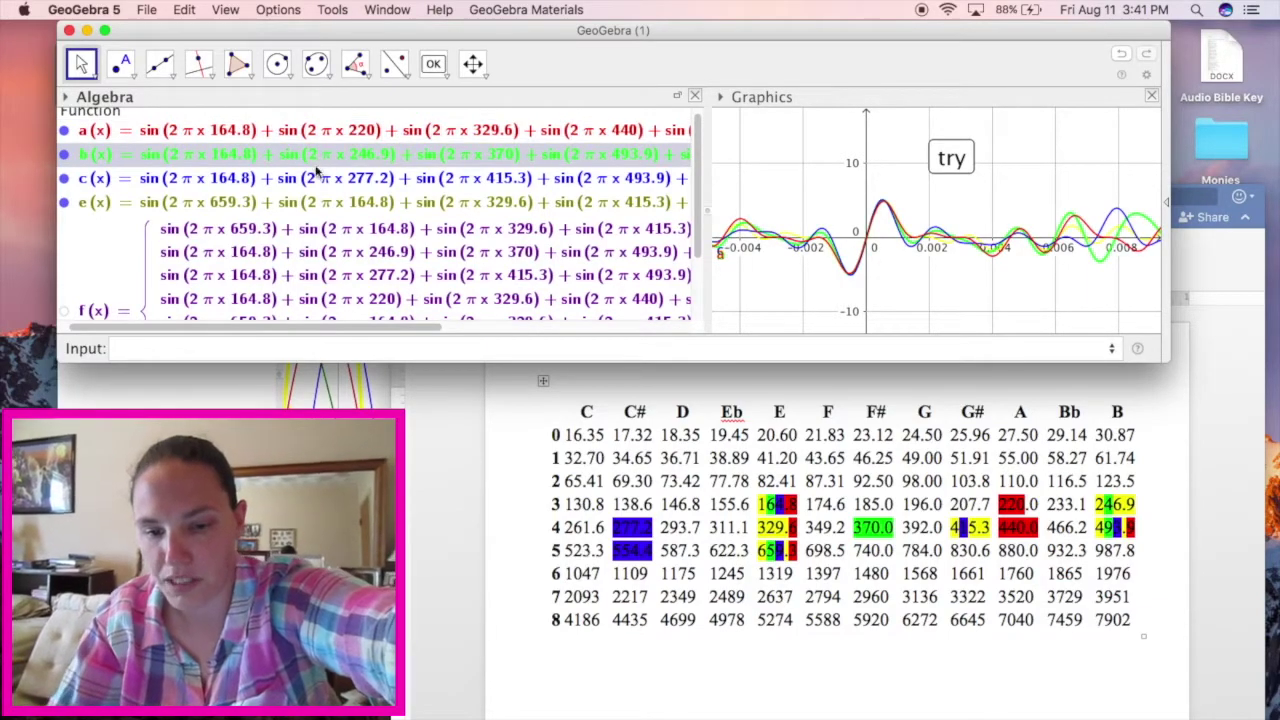
{"action": "left_click", "coordinate": [317, 176]}
{"action": "left_click", "coordinate": [308, 202]}
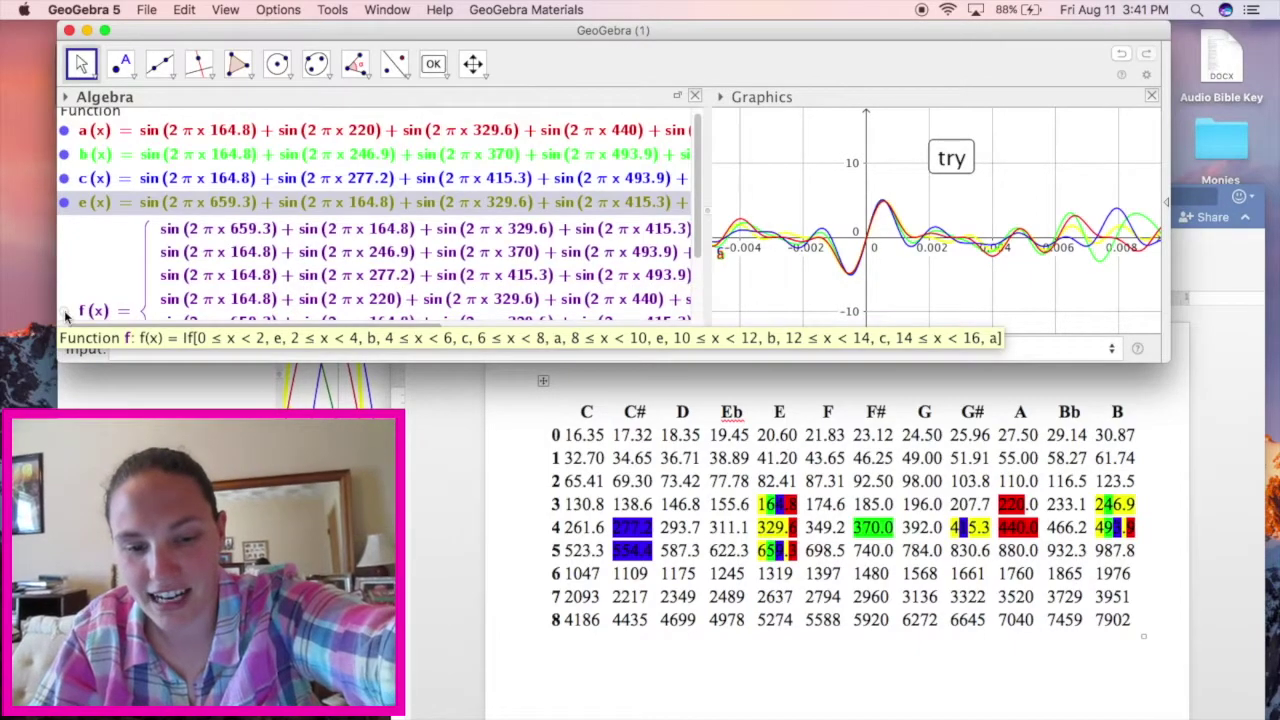
{"action": "left_click_drag", "start_coordinate": [1168, 315], "coordinate": [1182, 315]}
{"action": "left_click_drag", "start_coordinate": [448, 556], "coordinate": [600, 560]}
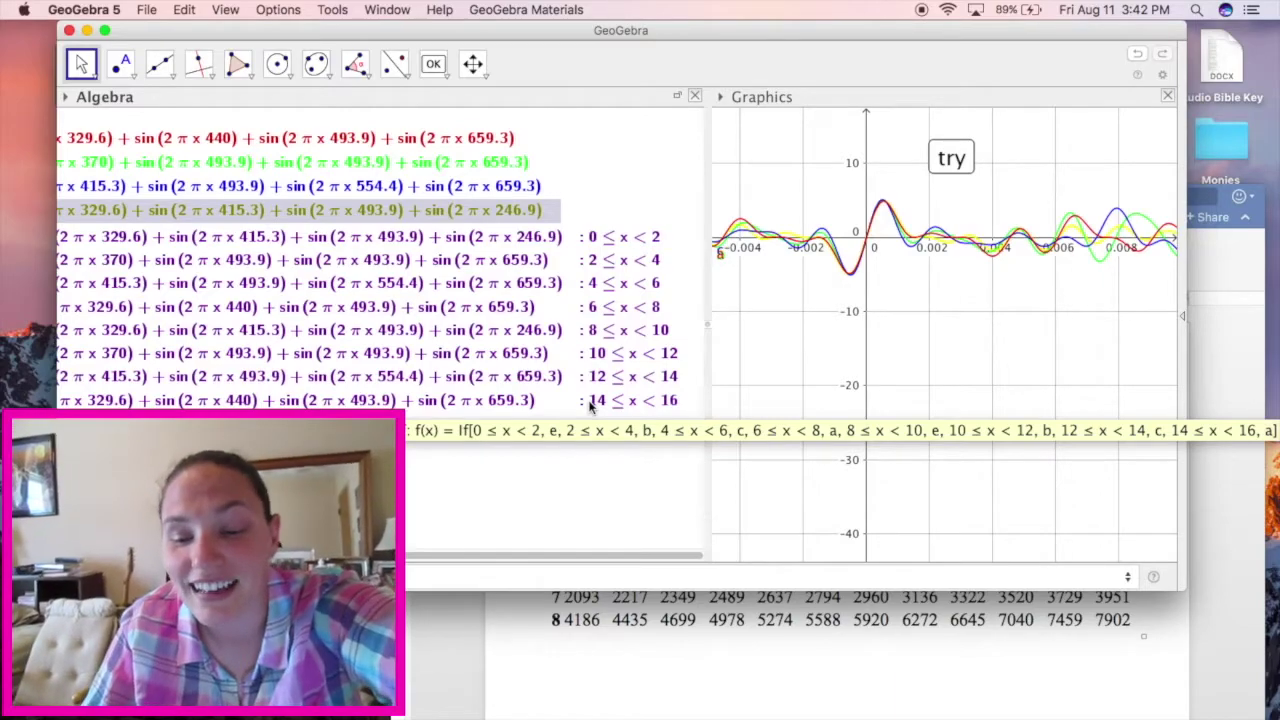
- Turn on piecewise f(x), turn off e, c, b and a, and enlarge the window
{"action": "scroll", "coordinate": [528, 471], "scroll_direction": "left", "scroll_amount": 5}
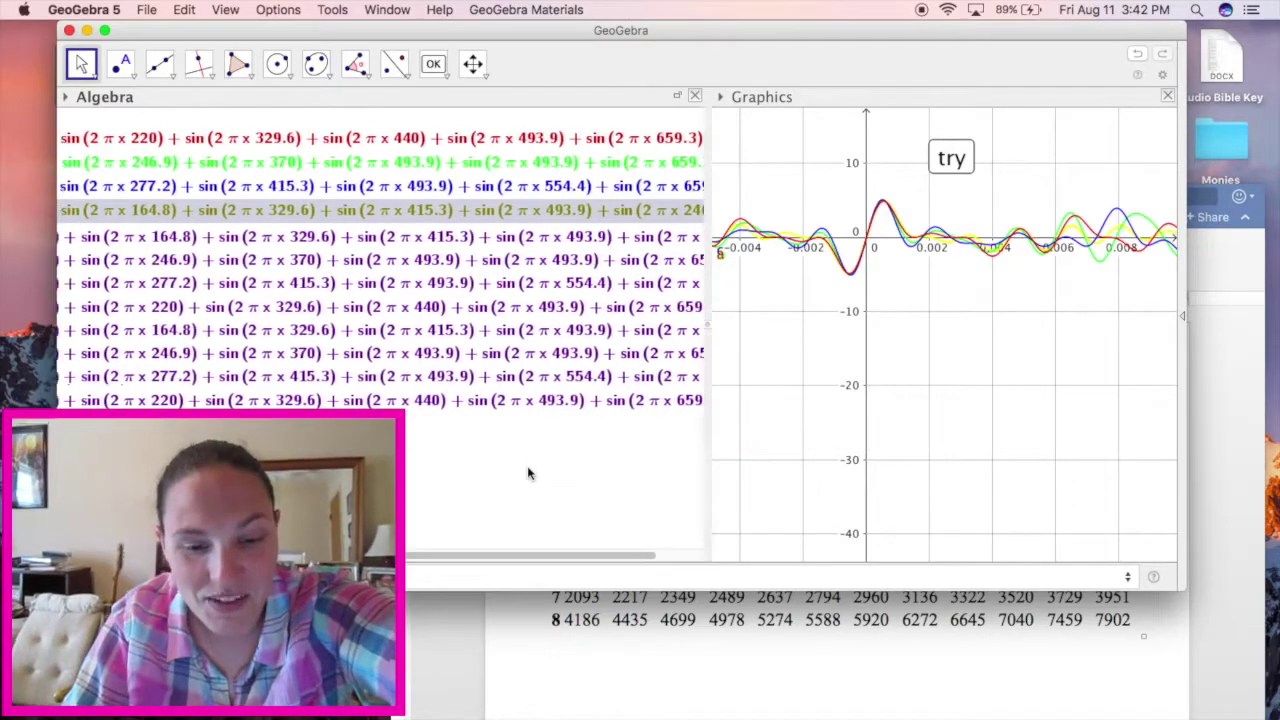
{"action": "left_click", "coordinate": [83, 319]}
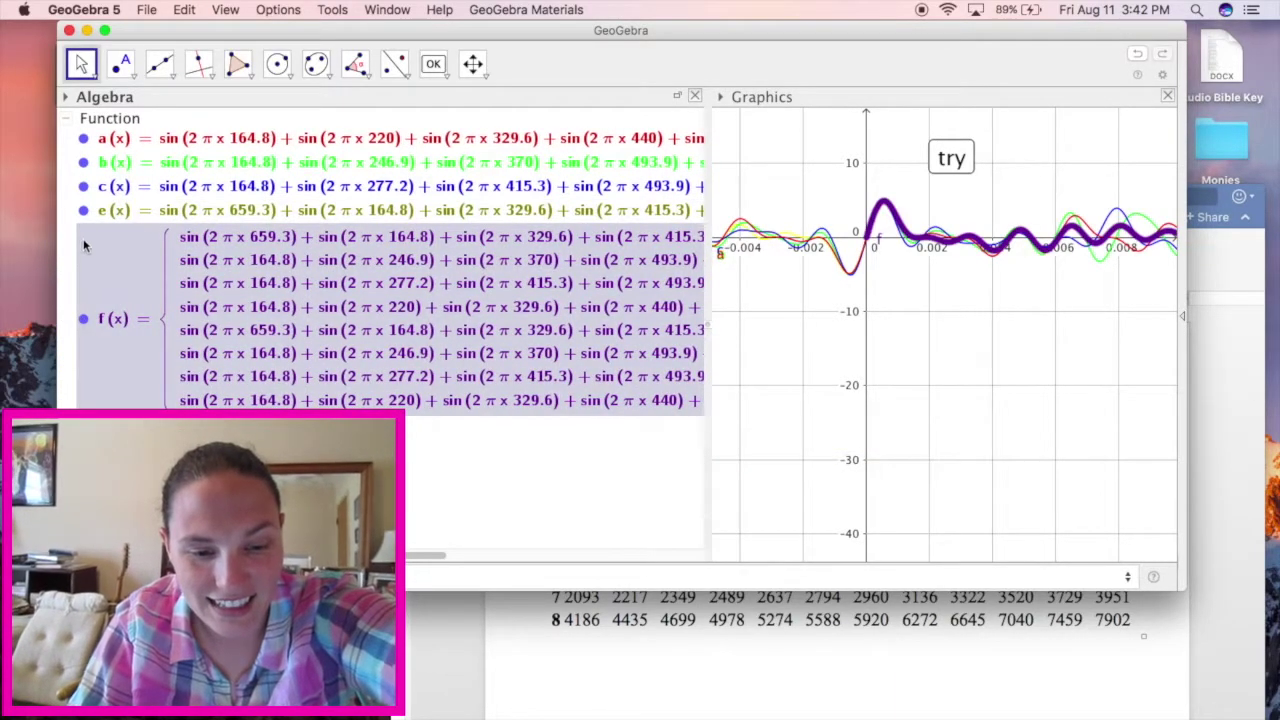
{"action": "left_click", "coordinate": [83, 210]}
{"action": "left_click", "coordinate": [83, 186]}
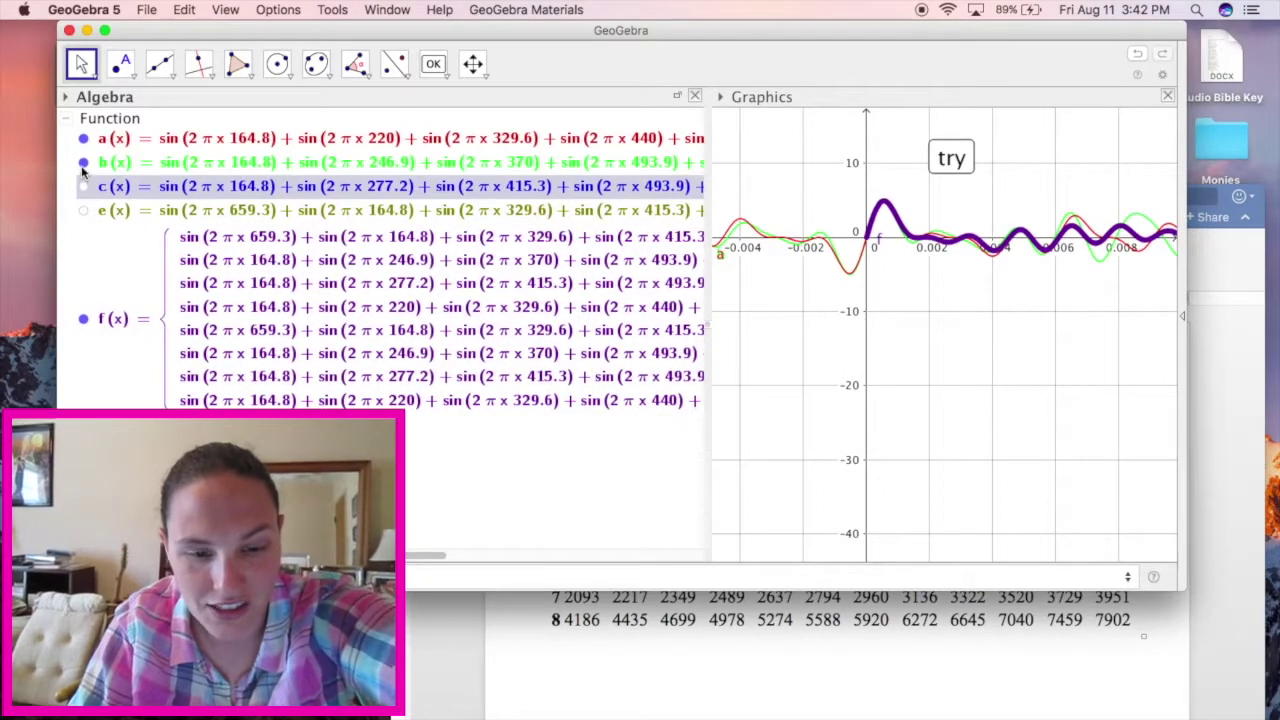
{"action": "left_click", "coordinate": [83, 162]}
{"action": "left_click", "coordinate": [84, 140]}
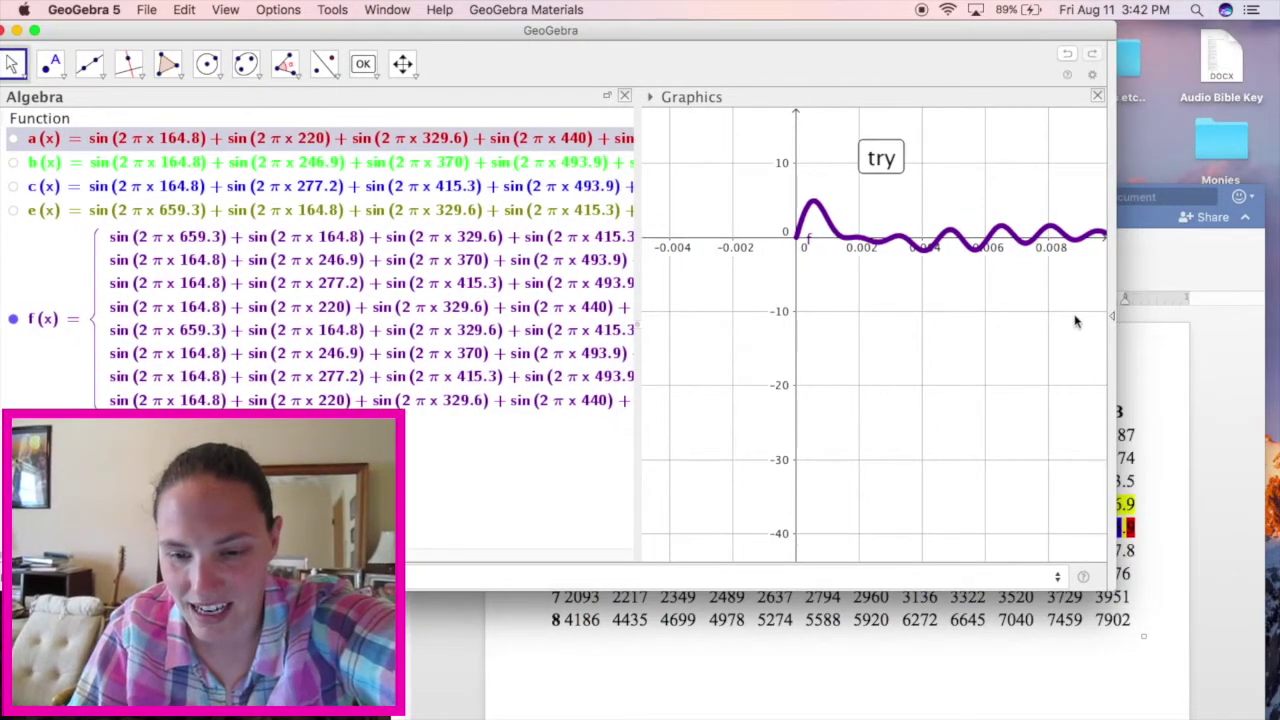
{"action": "left_click_drag", "start_coordinate": [1113, 588], "coordinate": [1262, 600]}
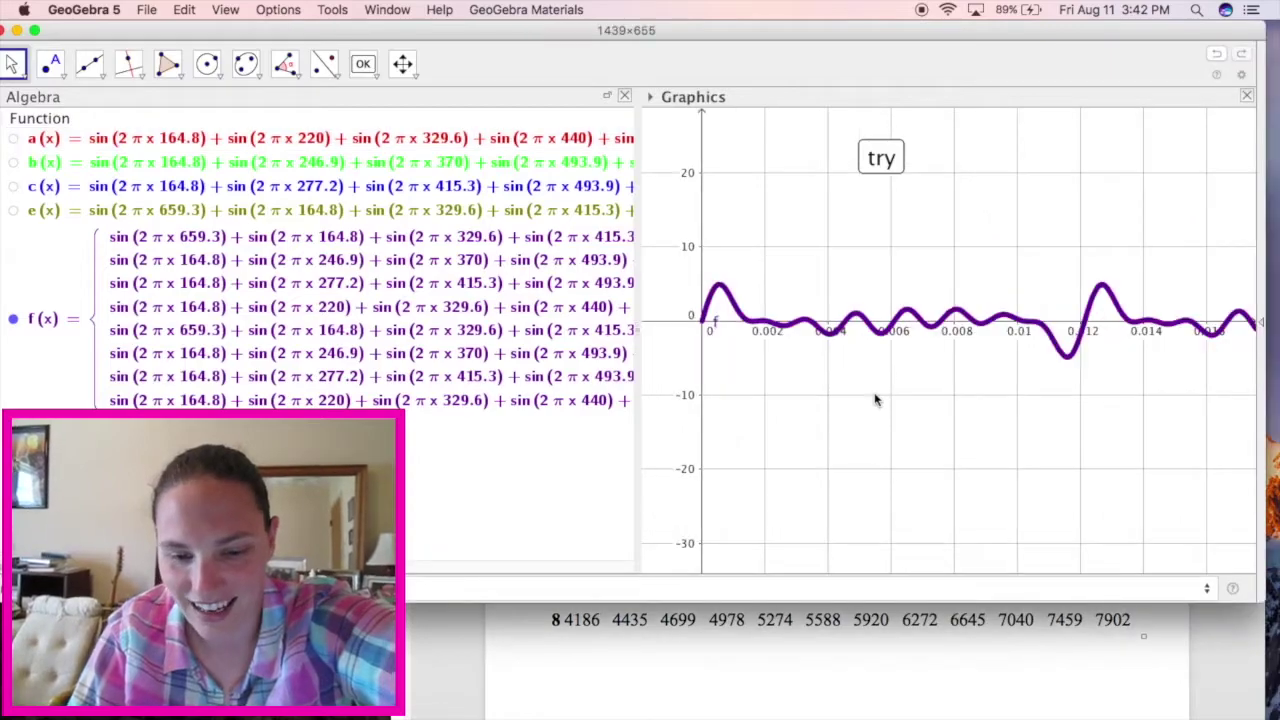